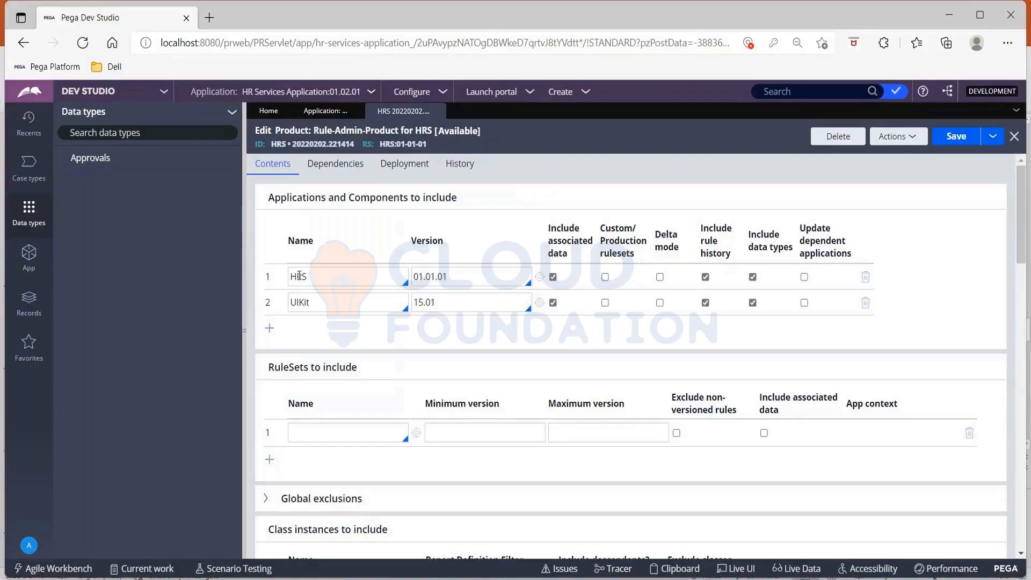
# Step: Review the HRS product rule's contents: applications, rulesets, class instances, individual instances and jar files to include
pyautogui.scroll(-2, 314, 306)
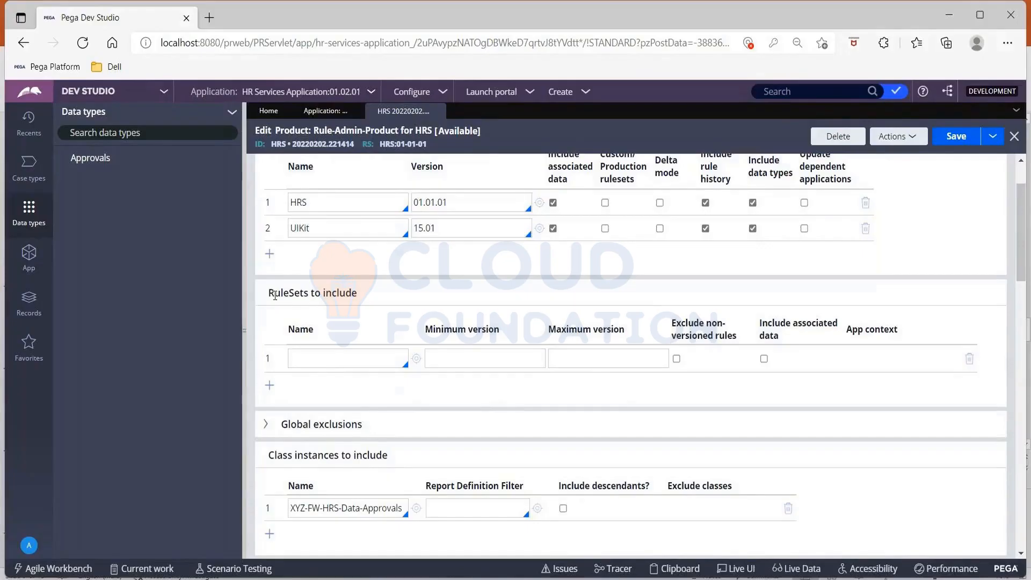
pyautogui.moveTo(270, 294); pyautogui.dragTo(396, 284)
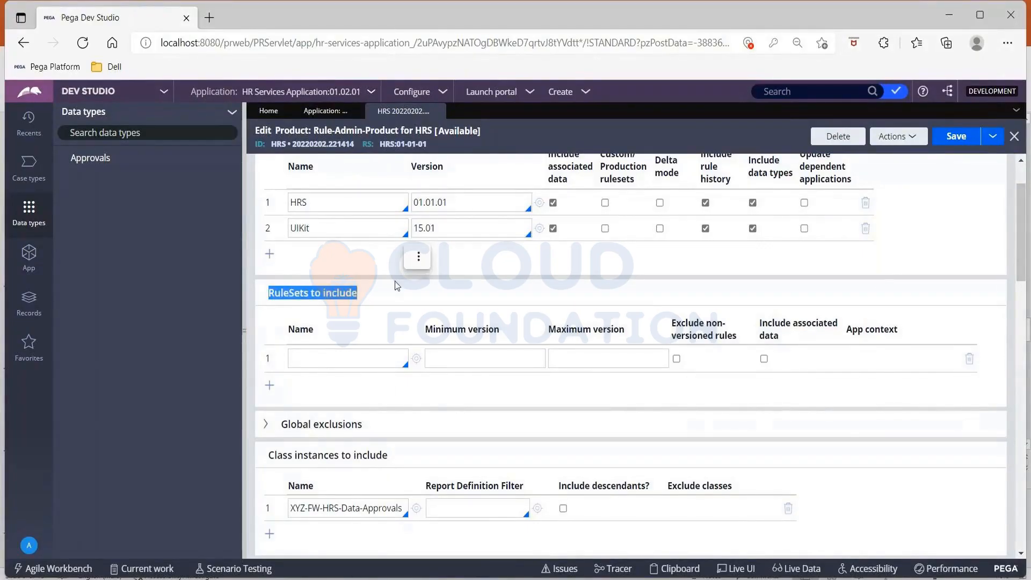
pyautogui.scroll(-3, 464, 298)
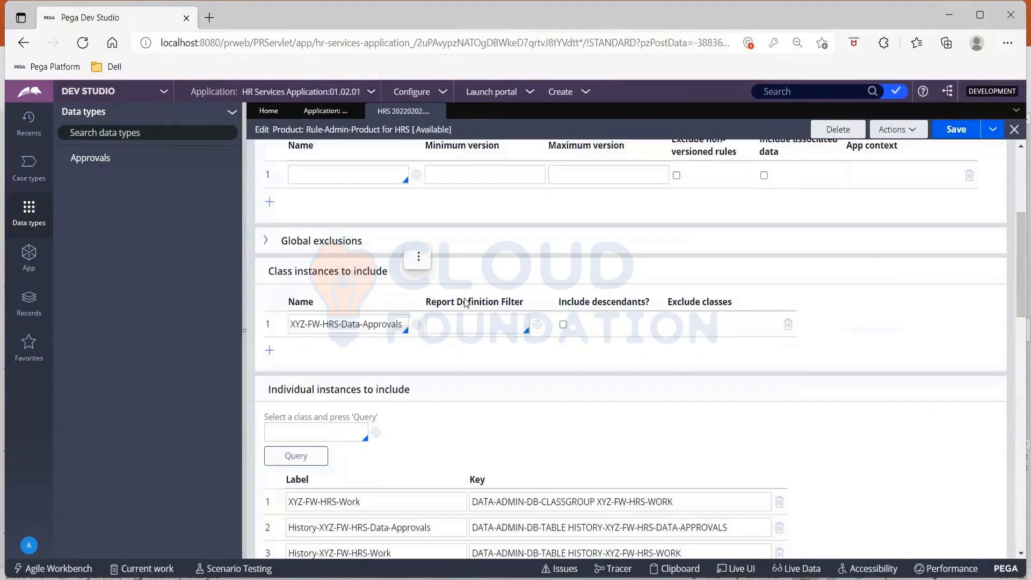
pyautogui.click(342, 324)
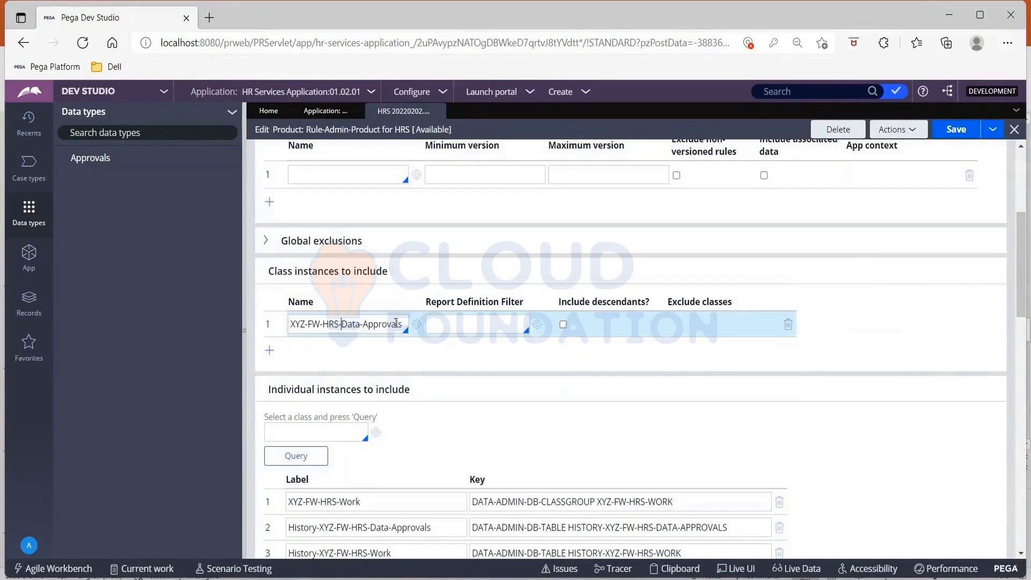
pyautogui.scroll(-3, 376, 352)
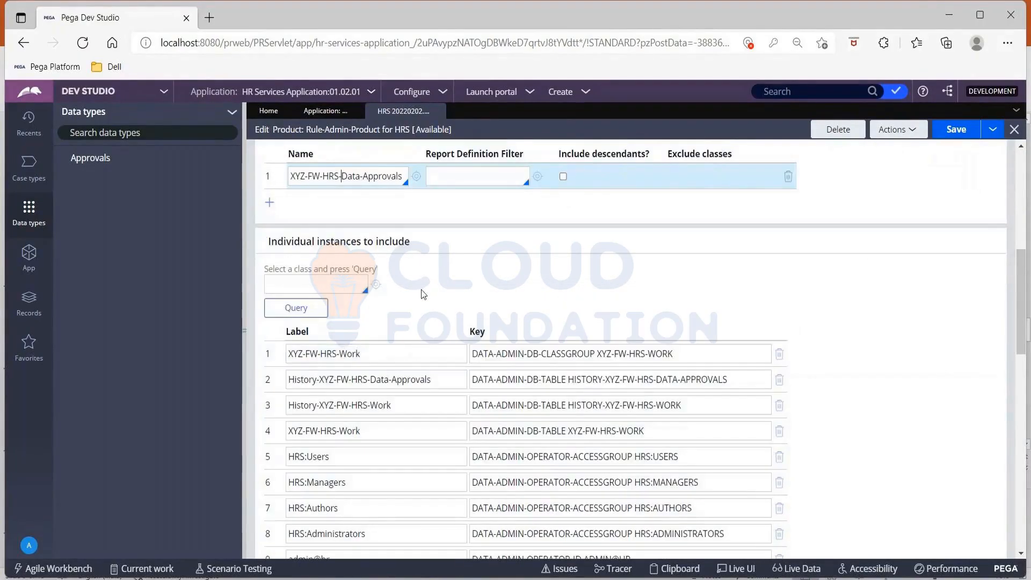
pyautogui.scroll(-2, 510, 291)
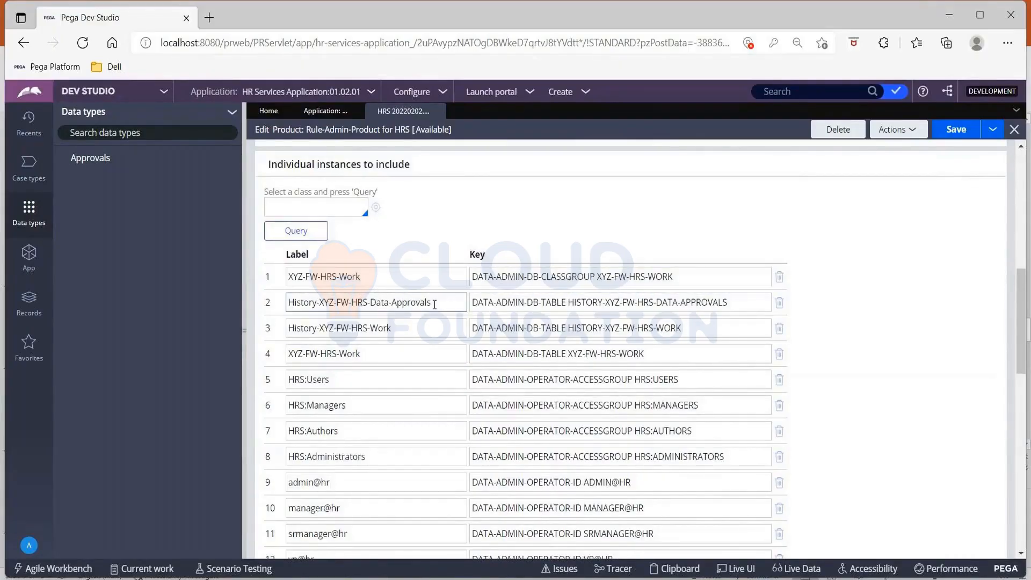
pyautogui.scroll(-1, 432, 303)
pyautogui.scroll(-1, 435, 304)
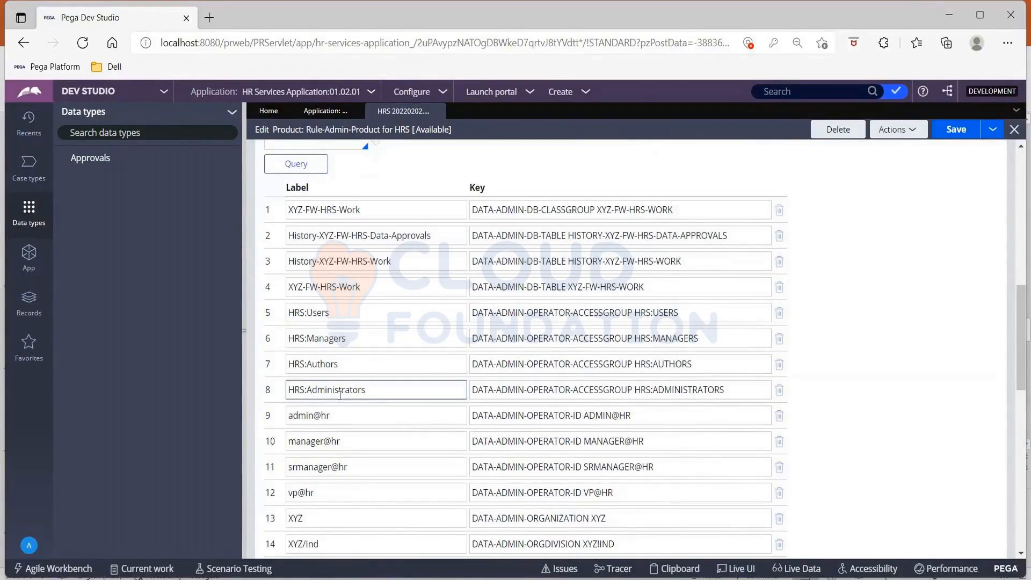
pyautogui.scroll(-2, 339, 394)
pyautogui.click(341, 342)
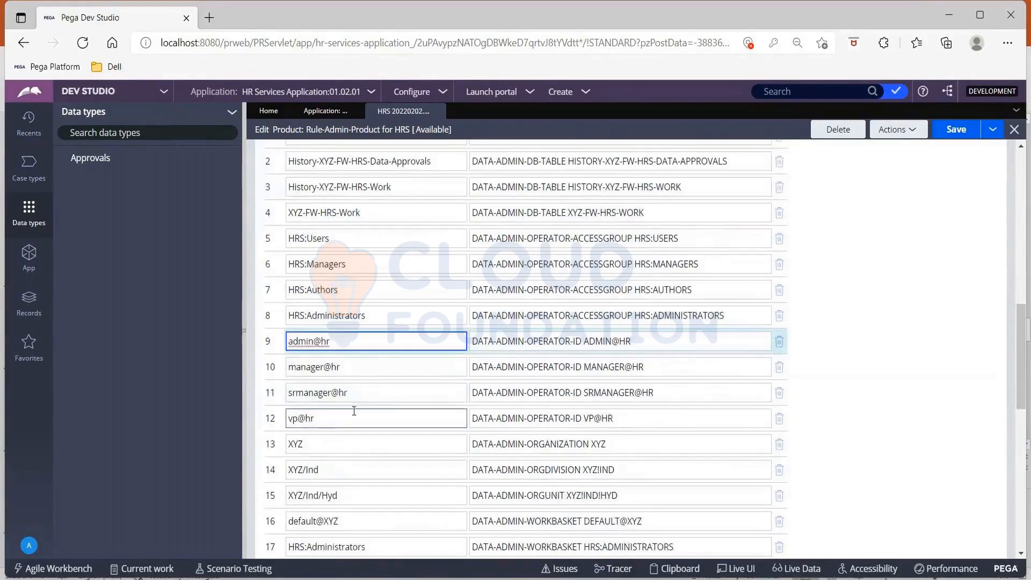
pyautogui.scroll(-3, 353, 411)
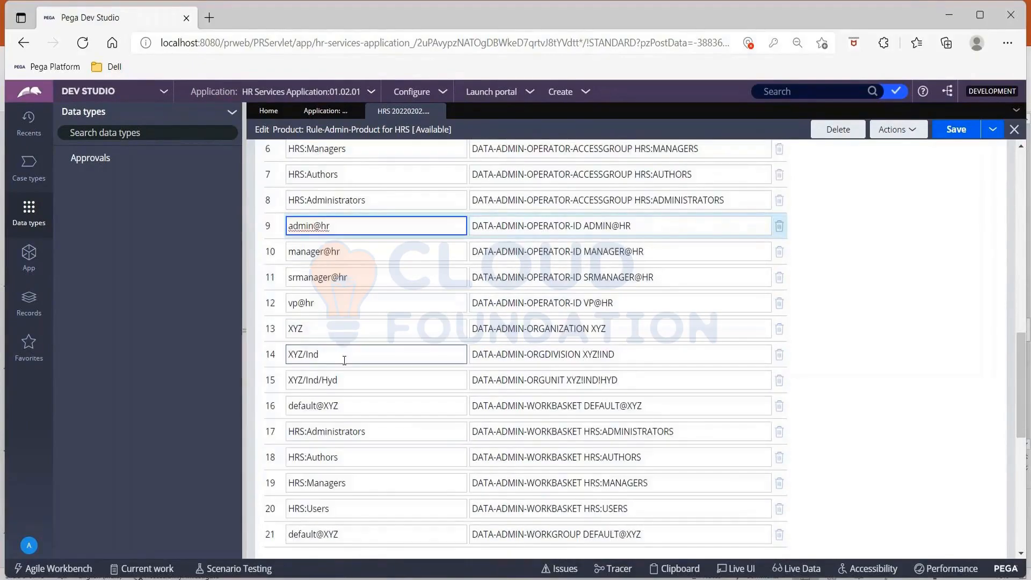
pyautogui.scroll(-1, 351, 398)
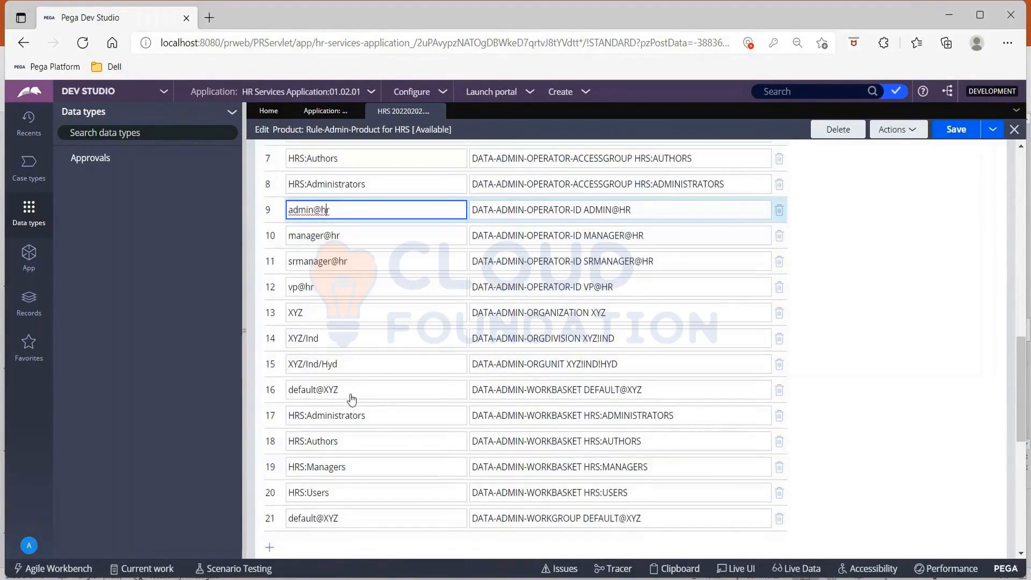
pyautogui.scroll(-1, 352, 398)
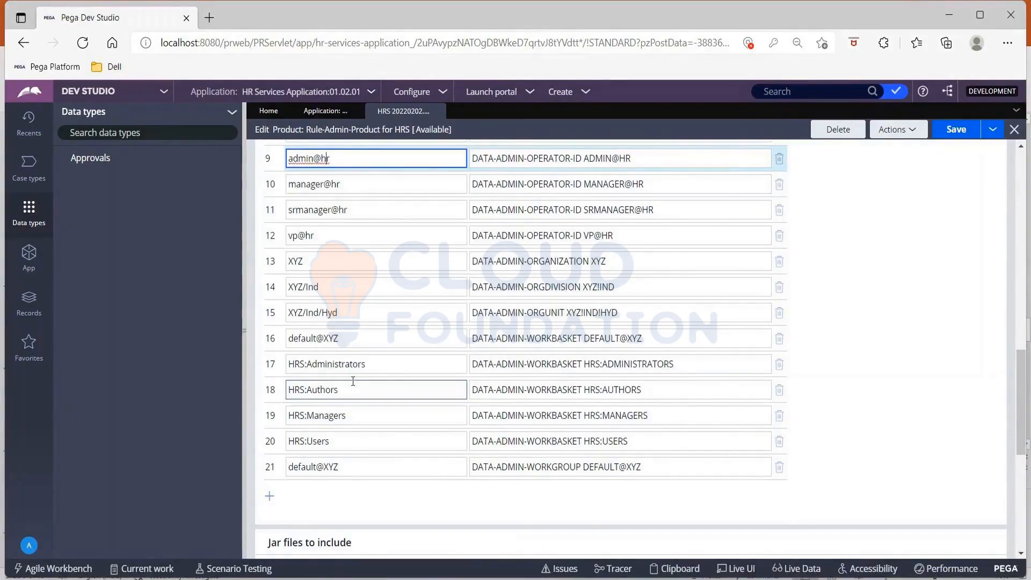
pyautogui.scroll(-4, 373, 449)
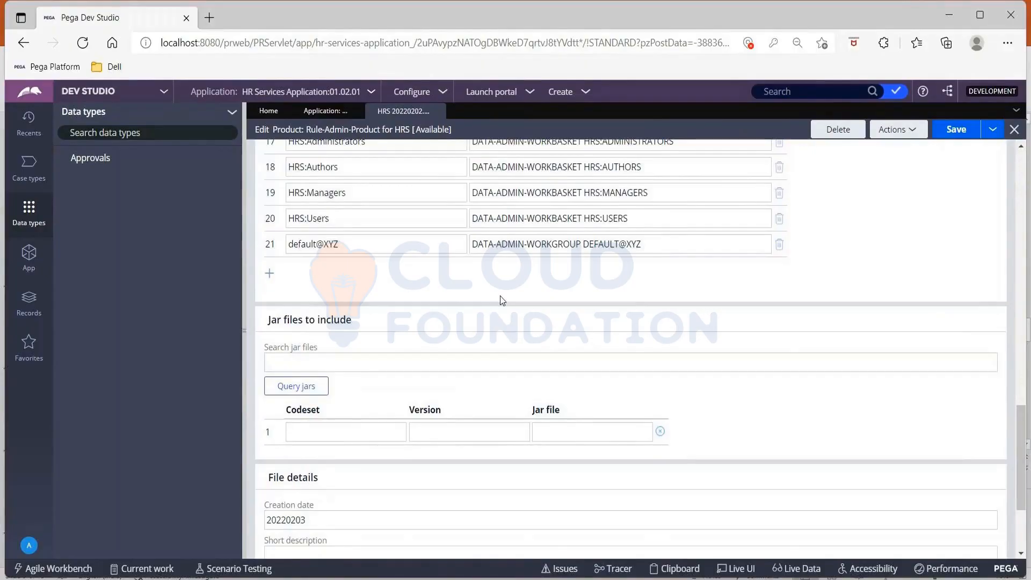
# Step: Save the product rule with the short description "Back up of HRS" and unlocked ruleset versions allowed
pyautogui.scroll(-3, 502, 299)
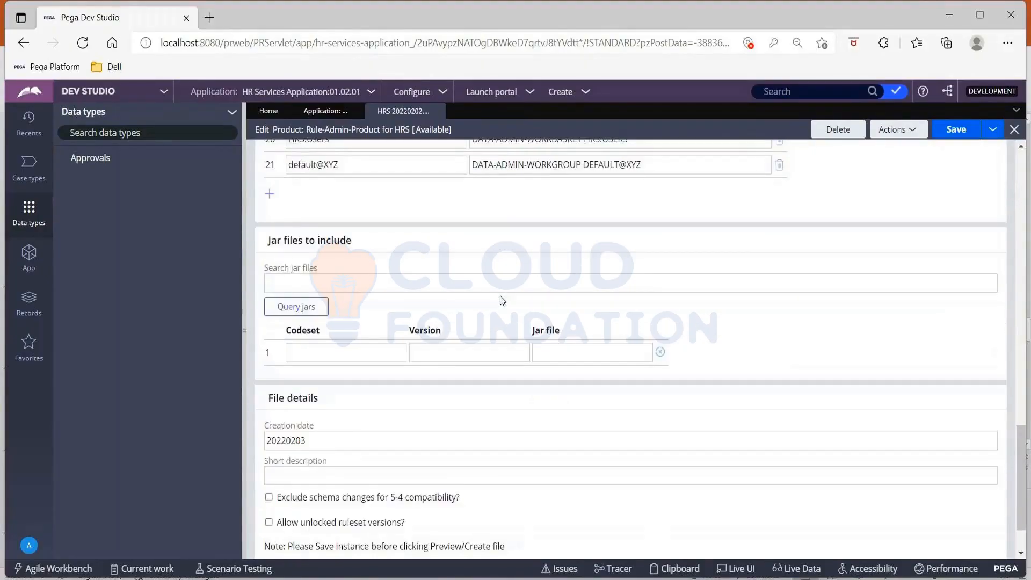
pyautogui.click(296, 411)
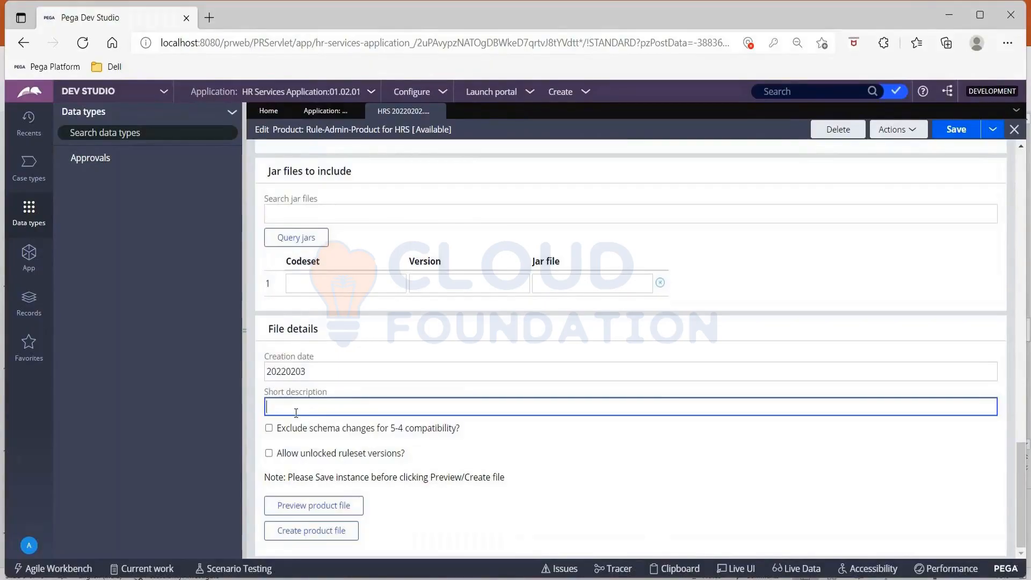
pyautogui.write('Back up of HRS')
pyautogui.moveTo(278, 455); pyautogui.dragTo(408, 454)
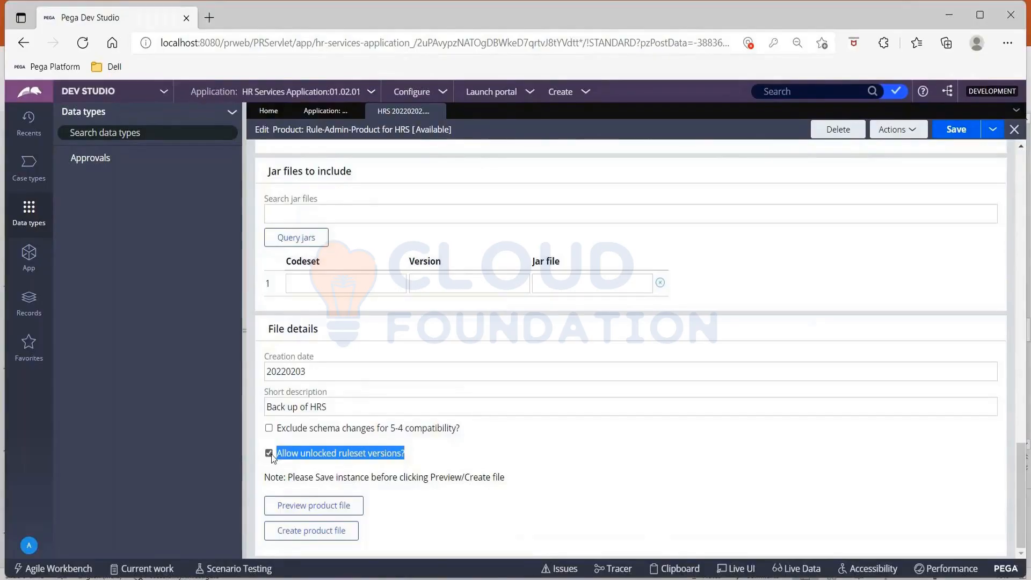
pyautogui.click(269, 453)
pyautogui.click(493, 508)
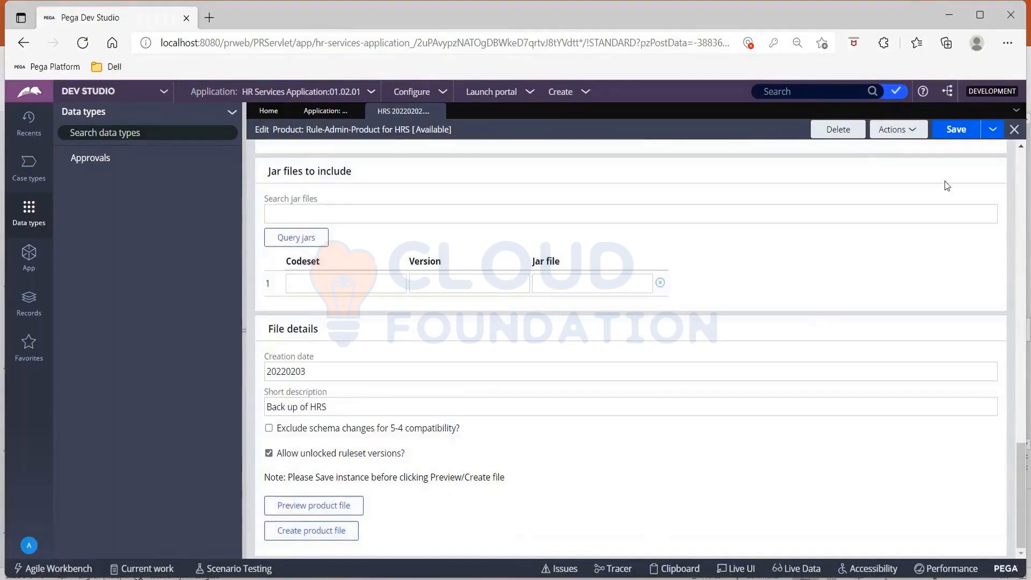
pyautogui.click(966, 129)
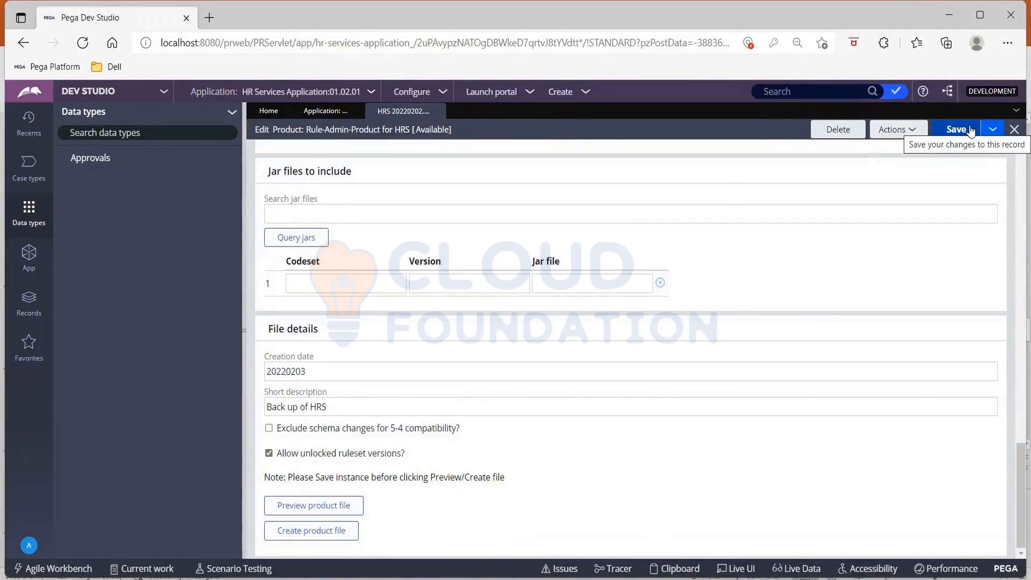
# Step: Examine the rule types available under the product rule's global exclusions, including the Security, Packaging and Other groups
pyautogui.scroll(5, 892, 230)
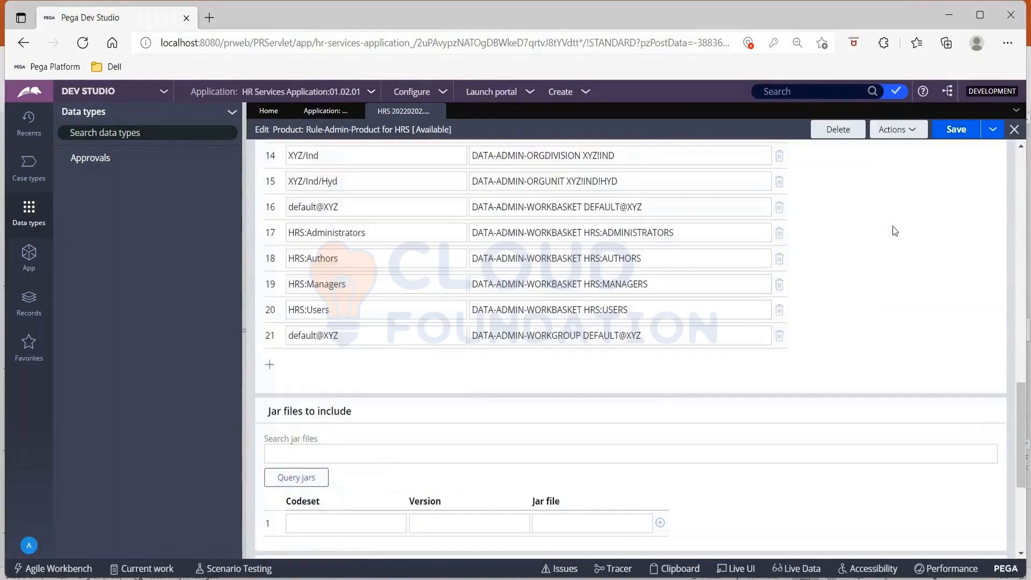
pyautogui.scroll(10, 892, 229)
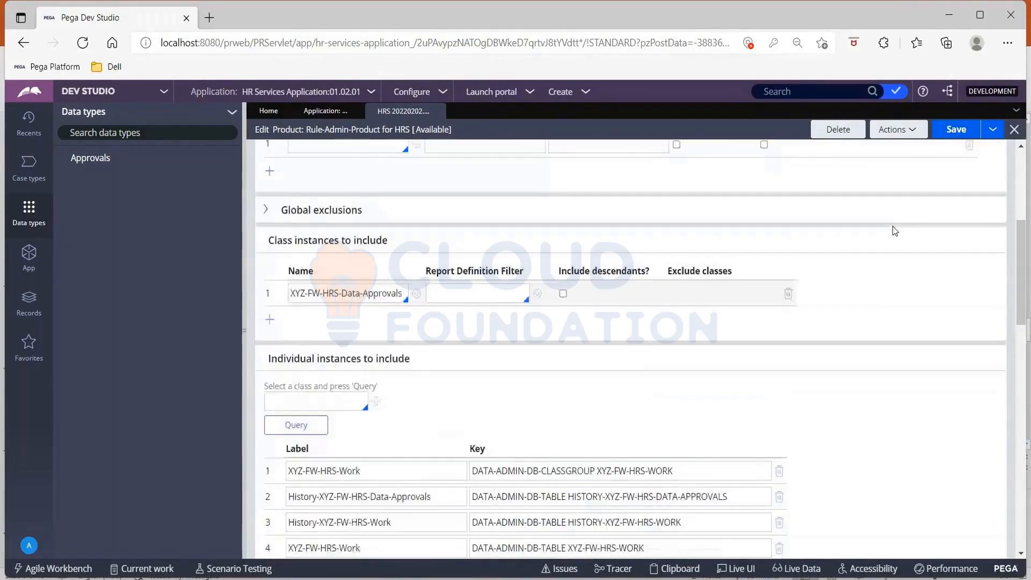
pyautogui.scroll(5, 894, 231)
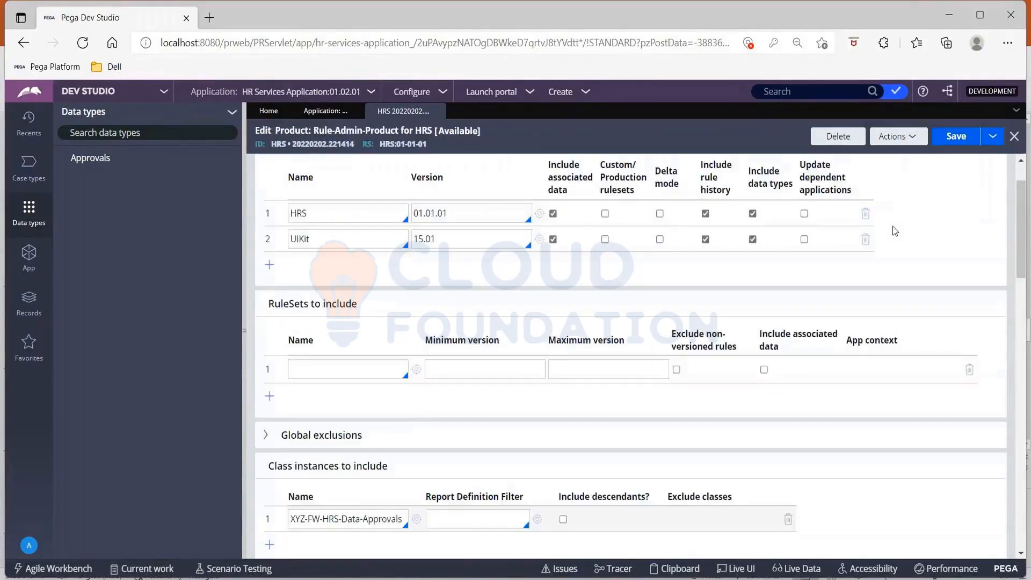
pyautogui.scroll(-3, 895, 230)
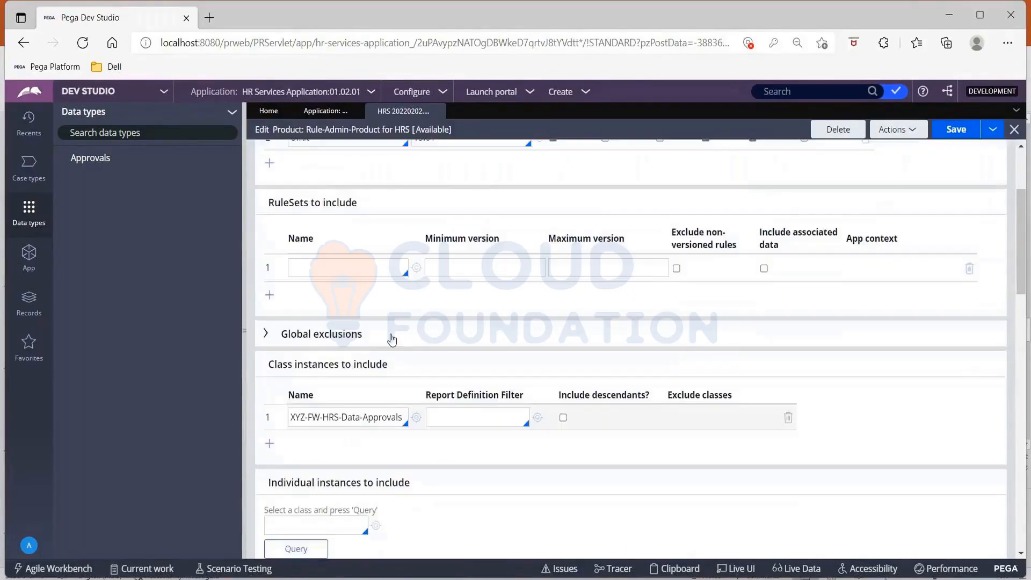
pyautogui.click(266, 335)
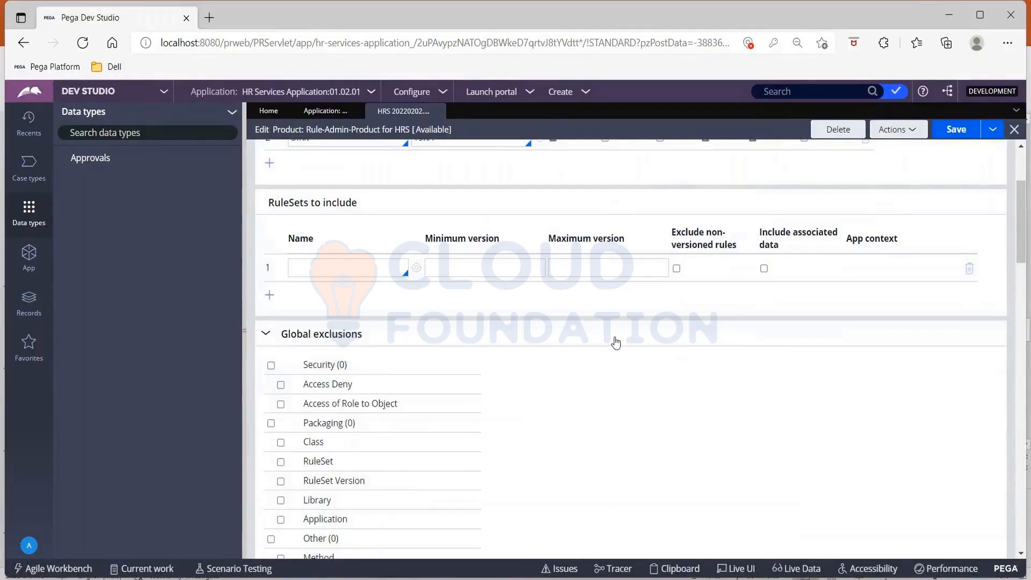
pyautogui.scroll(-3, 618, 344)
pyautogui.scroll(-1, 618, 344)
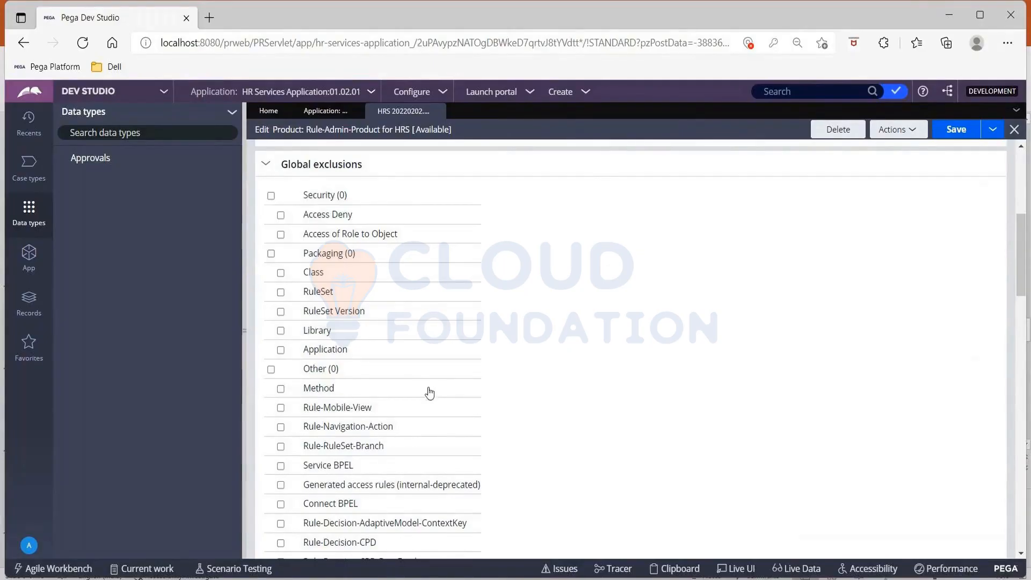
pyautogui.scroll(-3, 429, 391)
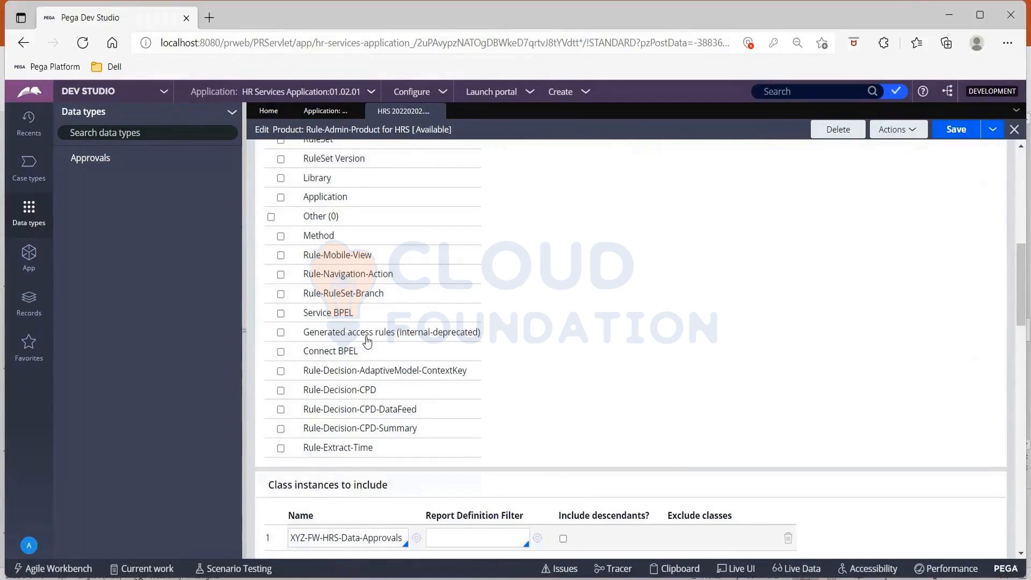
pyautogui.scroll(3, 362, 365)
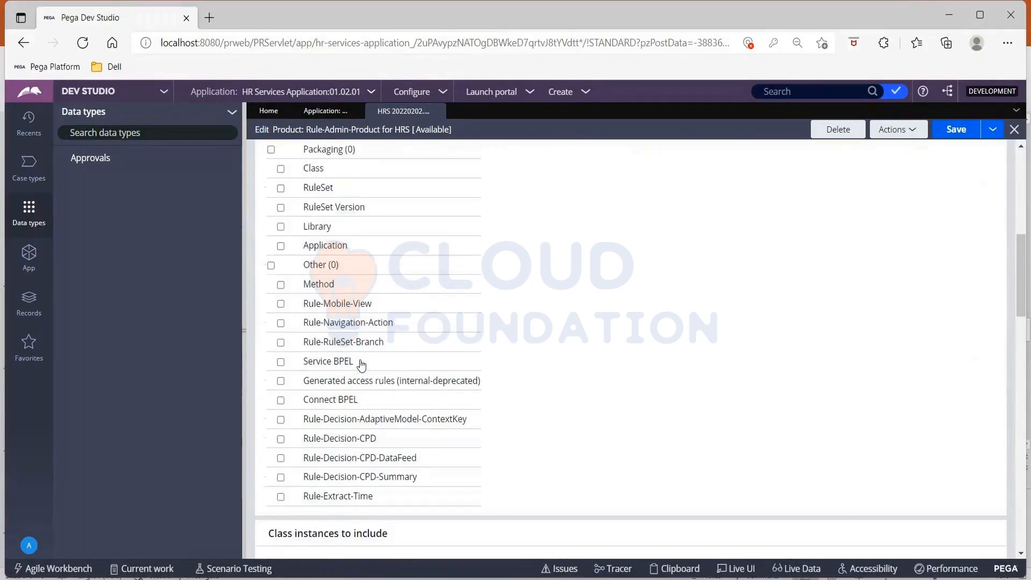
pyautogui.scroll(1, 364, 313)
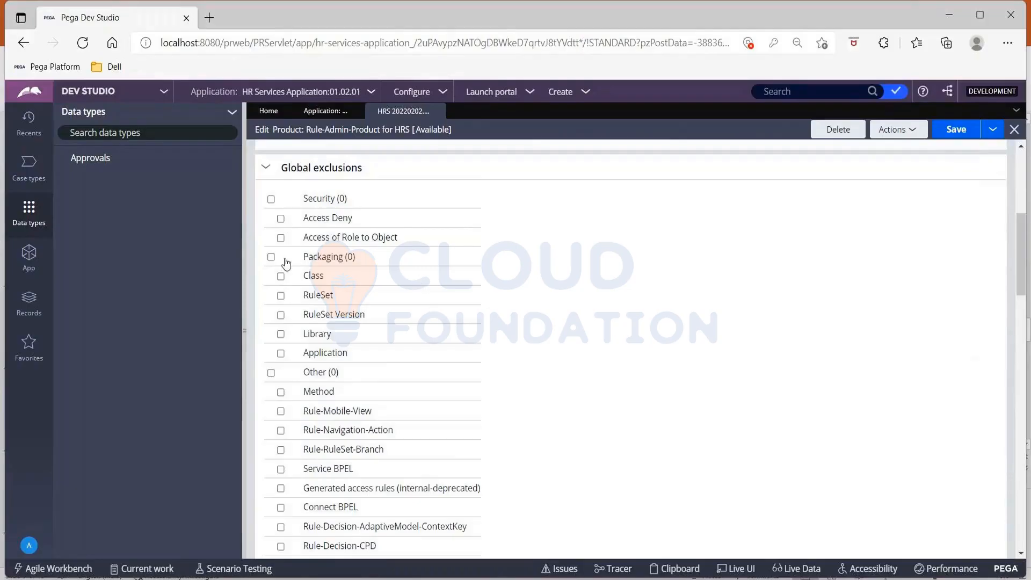
pyautogui.scroll(1, 284, 263)
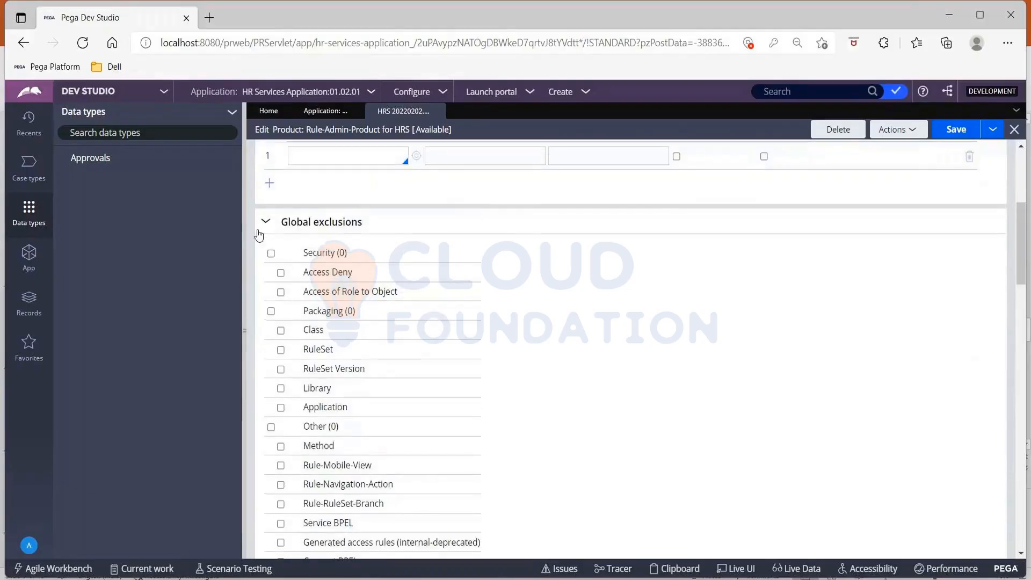
pyautogui.click(265, 223)
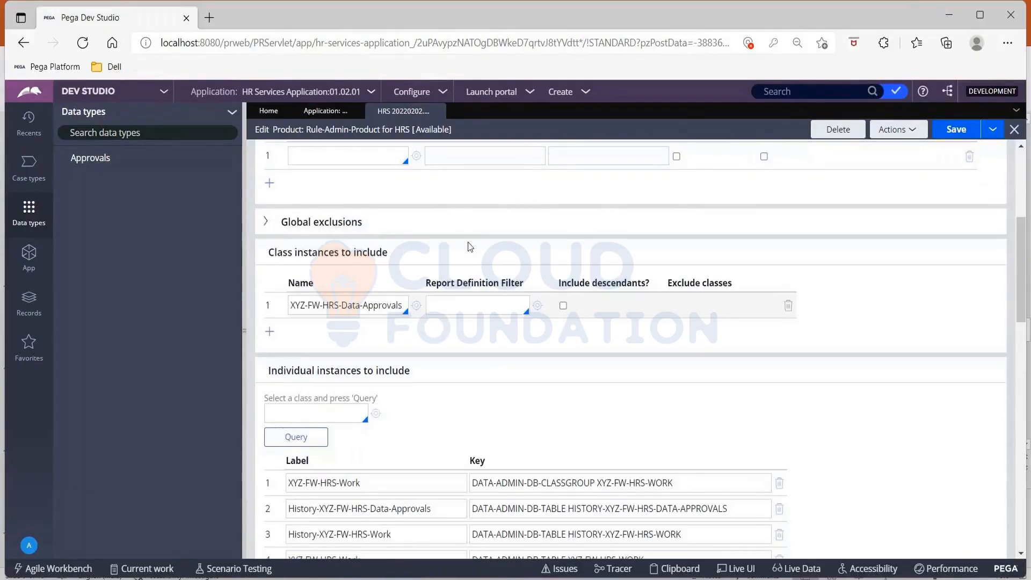
# Step: Create the product file on the server with the name HRSV1010101
pyautogui.scroll(-15, 469, 248)
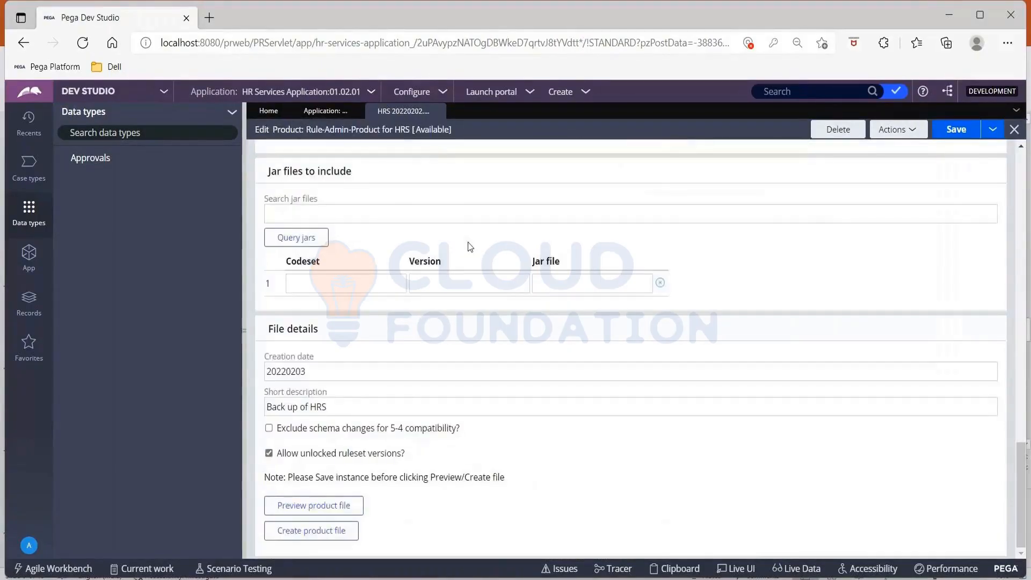
pyautogui.click(316, 532)
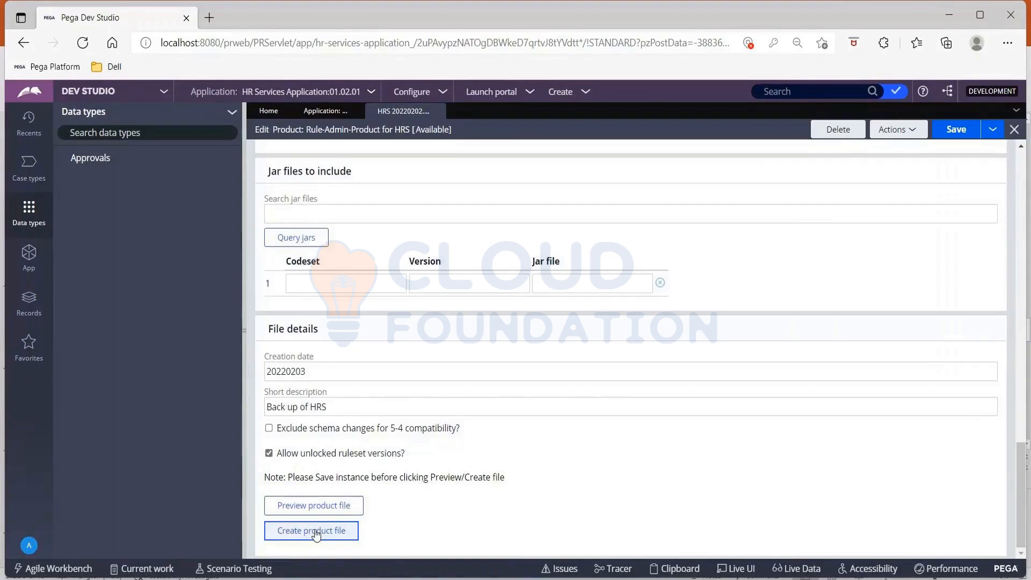
pyautogui.click(316, 532)
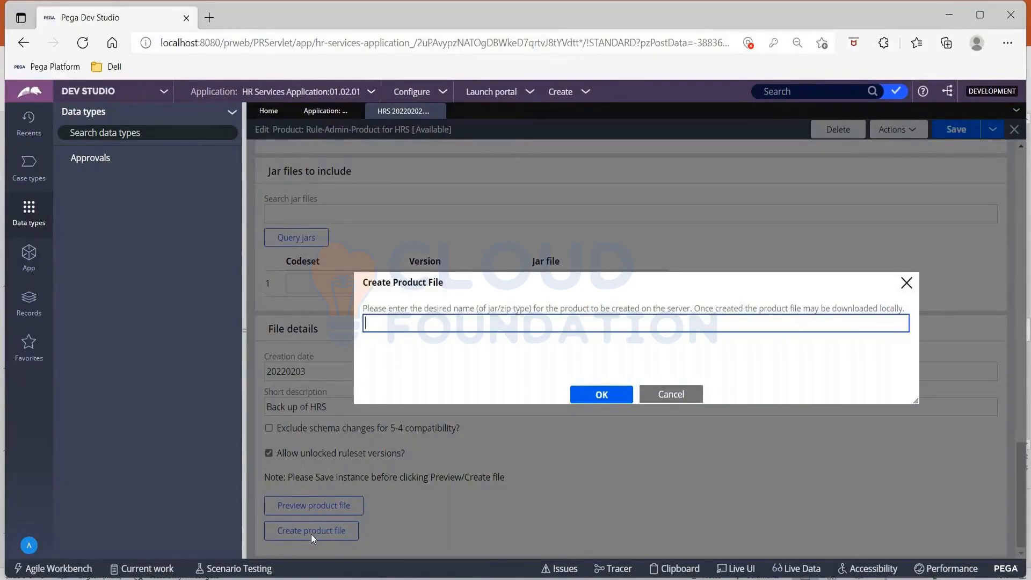
pyautogui.write('HRSV1')
pyautogui.press('BackSpace')
pyautogui.write('01')
pyautogui.press('BackSpace')
pyautogui.press('BackSpace')
pyautogui.write('1010101')
pyautogui.click(584, 396)
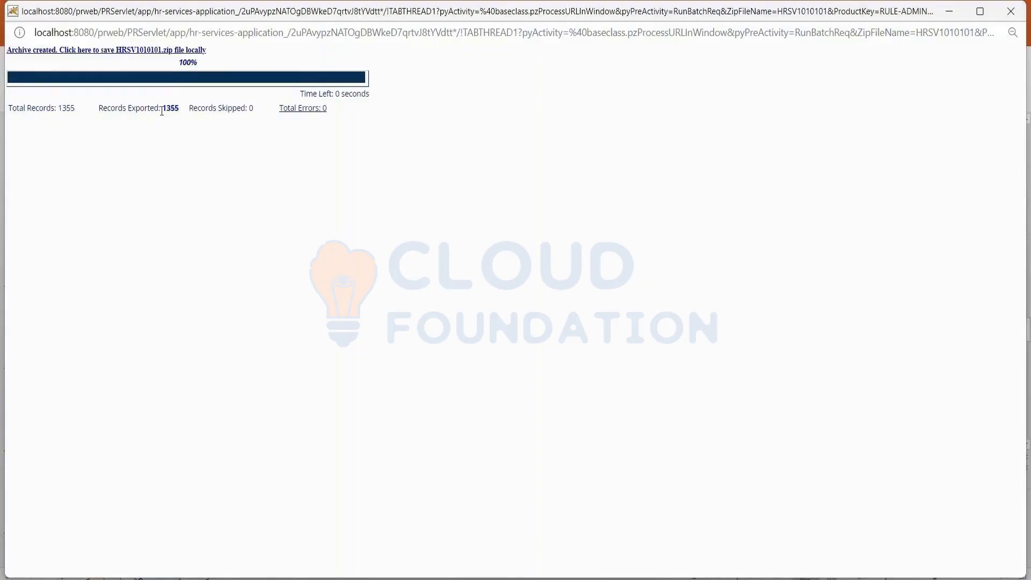
# Step: Save the HRSV1010101.zip archive locally, check it in the downloads list, and return to the product rule
pyautogui.click(118, 51)
pyautogui.click(113, 50)
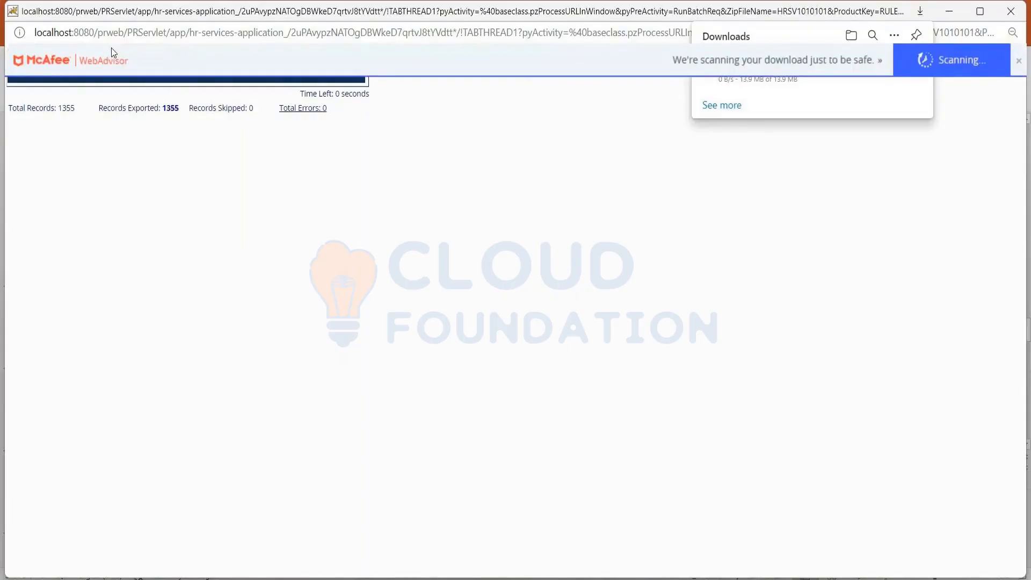
pyautogui.click(817, 218)
pyautogui.click(1022, 64)
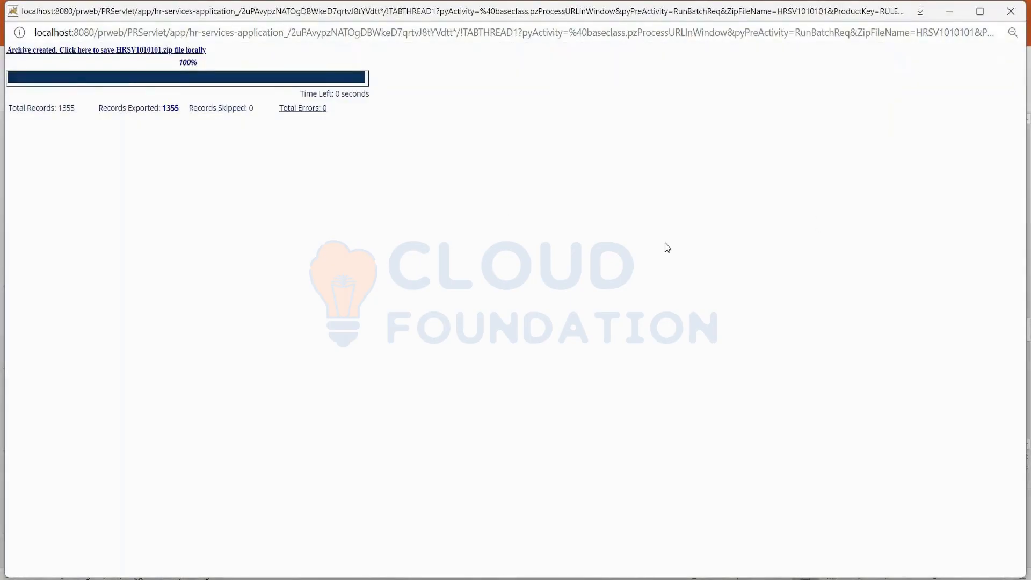
pyautogui.click(920, 12)
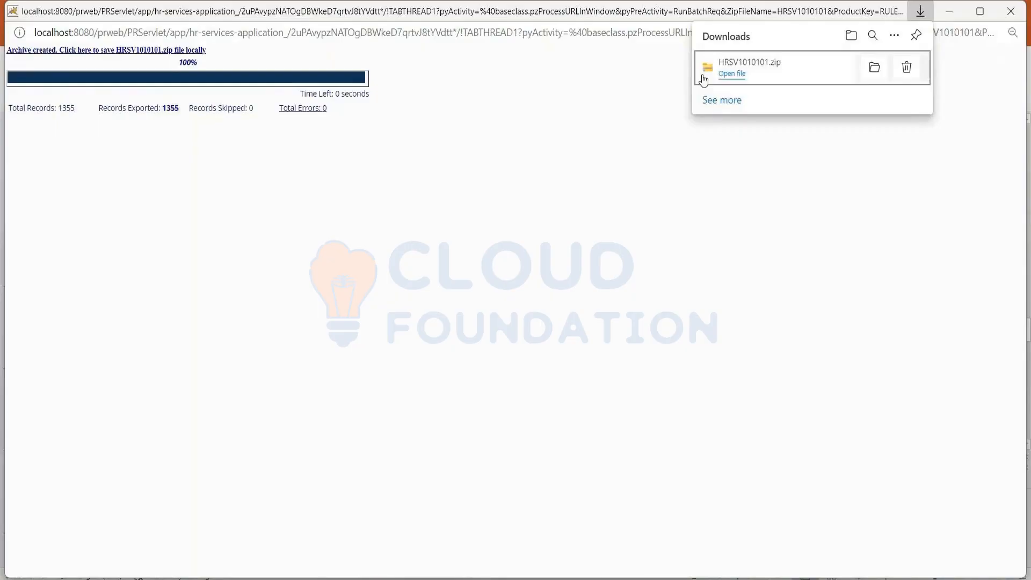
pyautogui.click(949, 14)
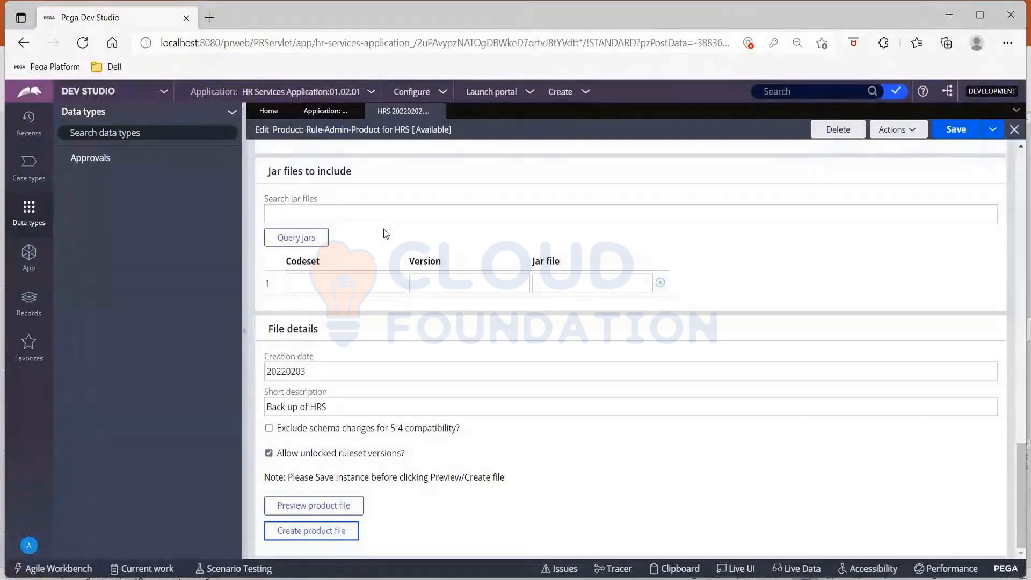